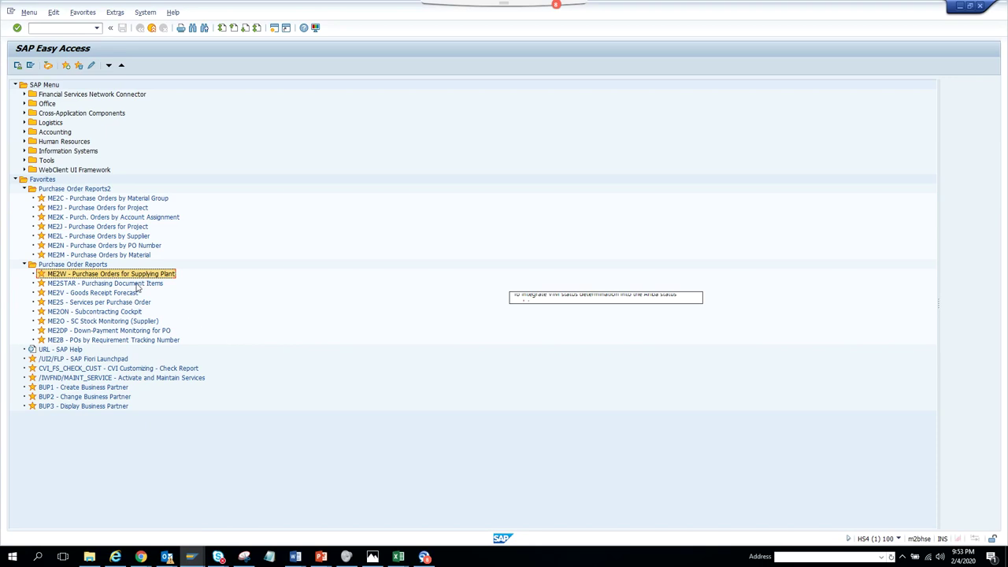
Run the ME2STAR report for the Purchase Order document category
{"action": "double_click", "coordinate": [136, 285]}
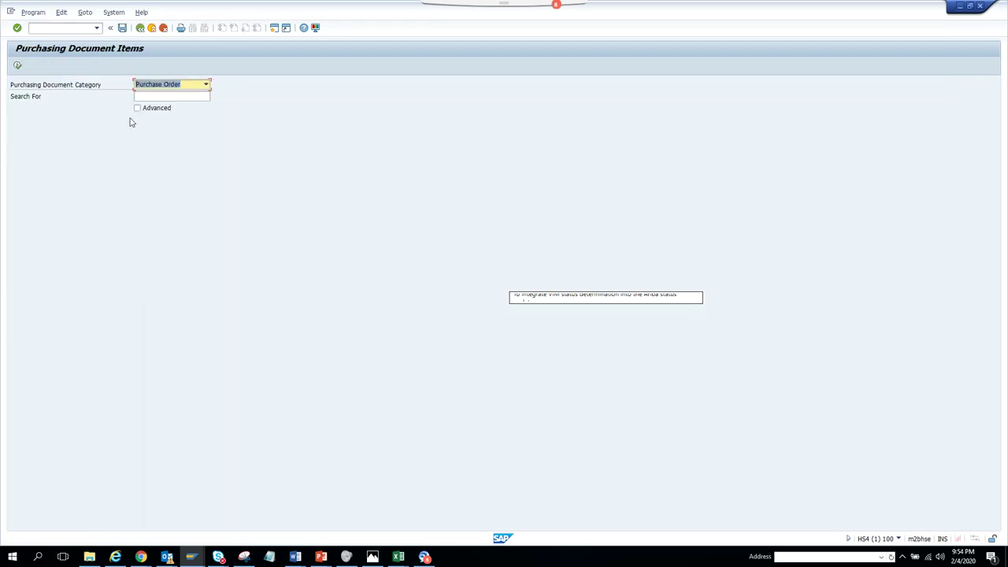
{"action": "left_click", "coordinate": [204, 85]}
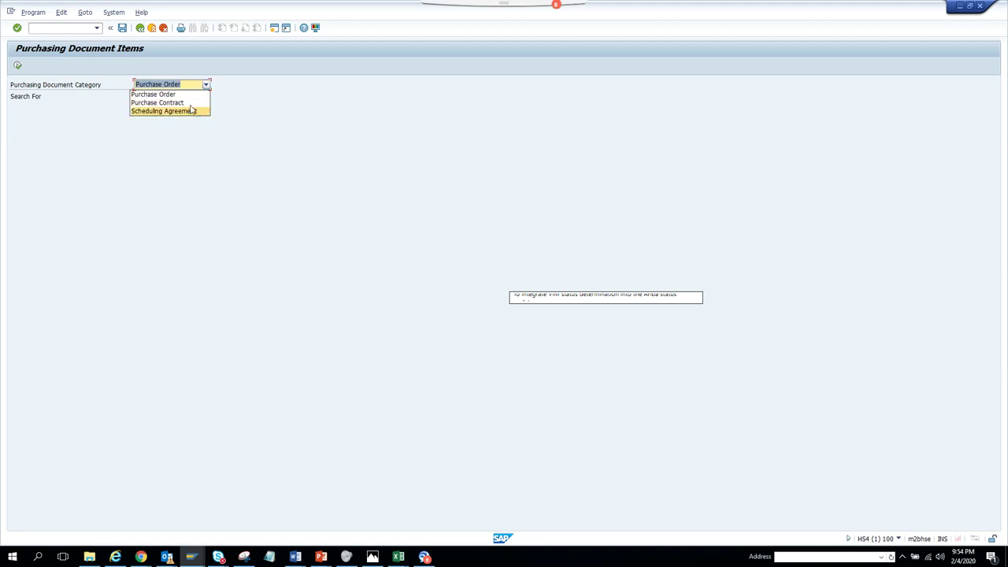
{"action": "left_click", "coordinate": [202, 94]}
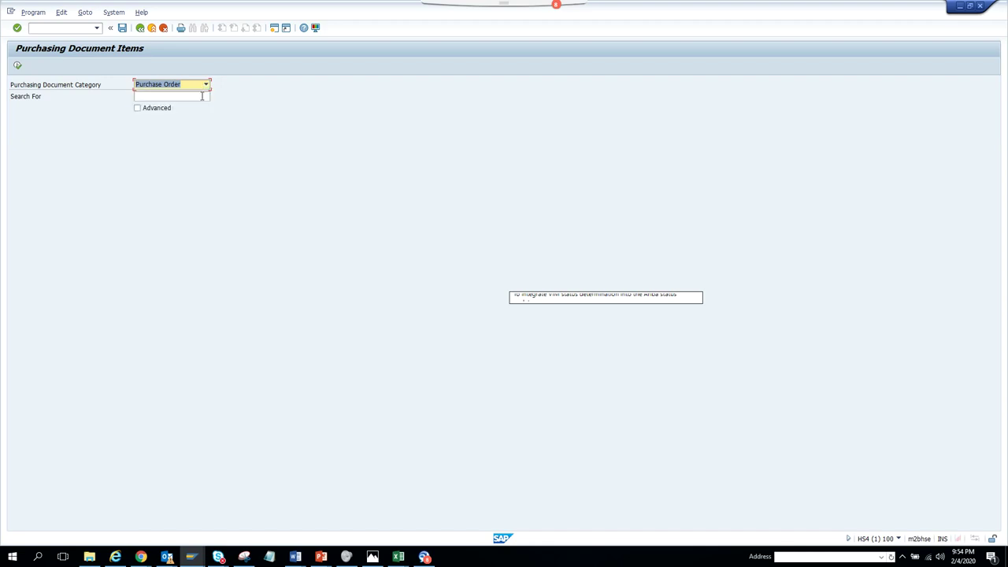
{"action": "left_click", "coordinate": [19, 66]}
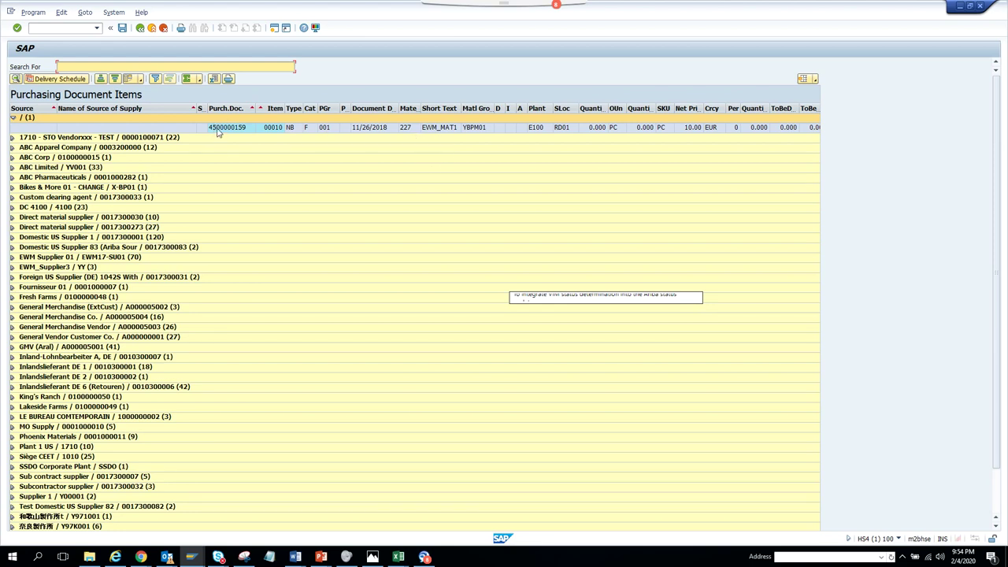
{"action": "double_click", "coordinate": [406, 127]}
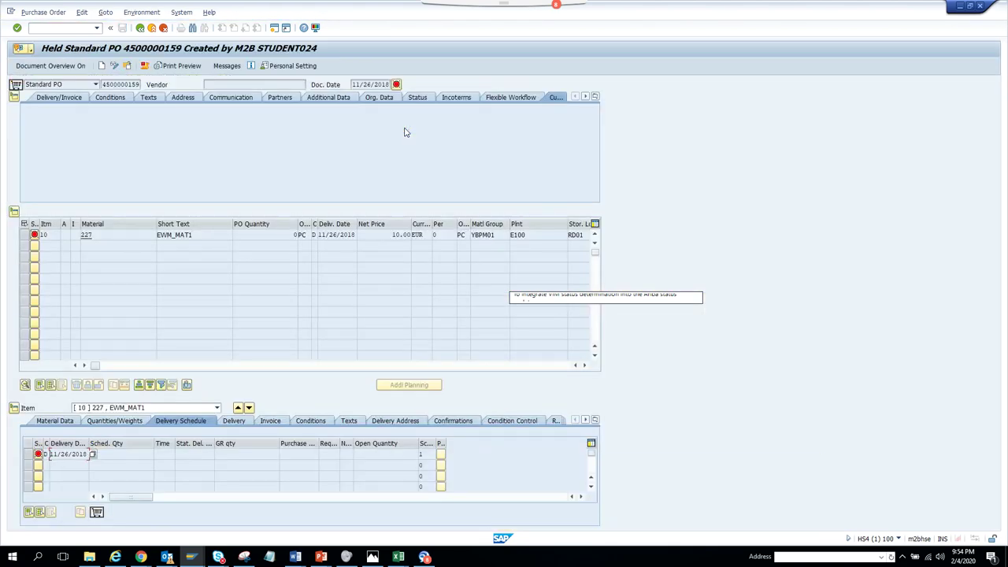
{"action": "left_click", "coordinate": [141, 29]}
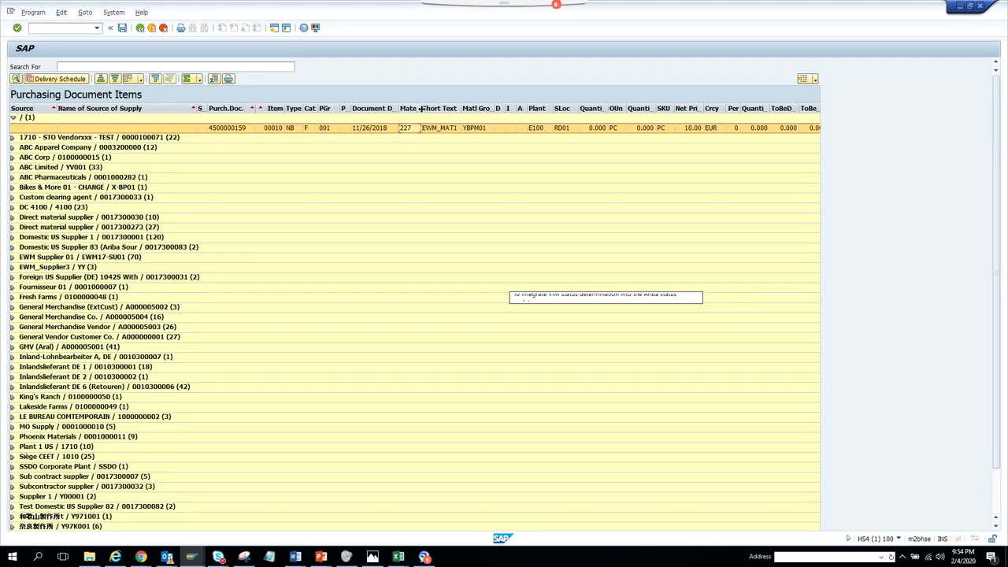
Widen the Material column and expand the Bikes & More 01 supplier group
{"action": "left_click_drag", "start_coordinate": [421, 108], "coordinate": [446, 108]}
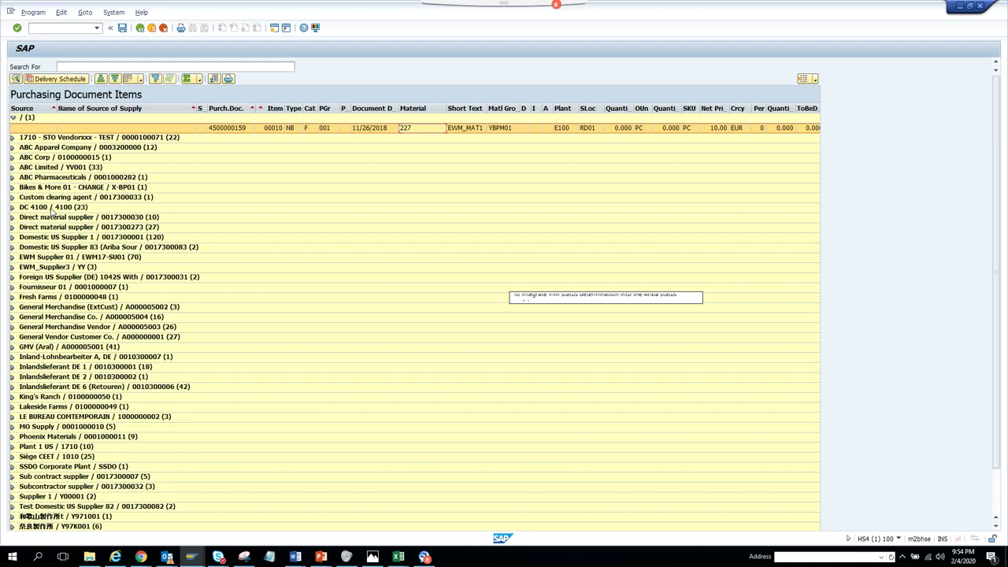
{"action": "left_click", "coordinate": [11, 188]}
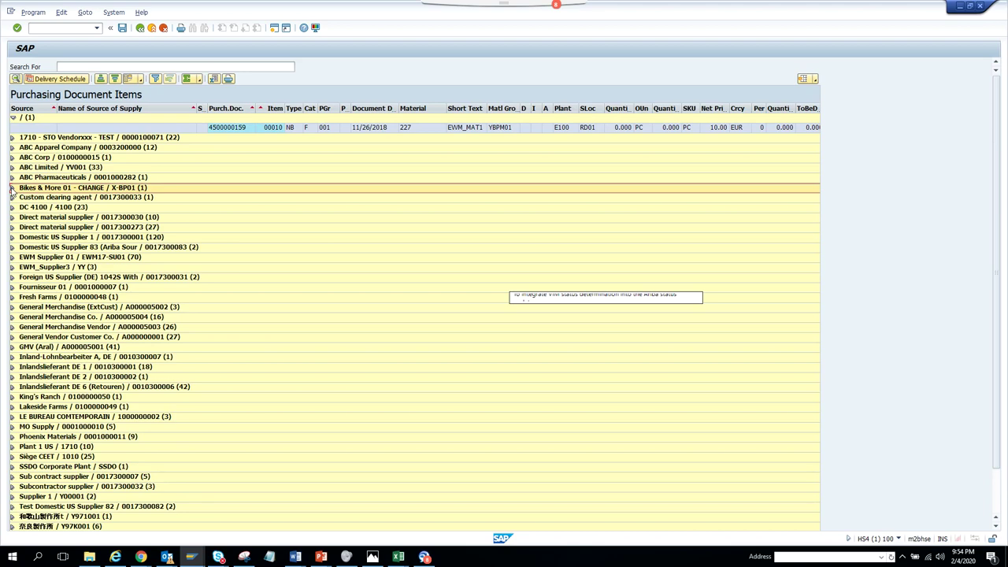
{"action": "left_click", "coordinate": [12, 188]}
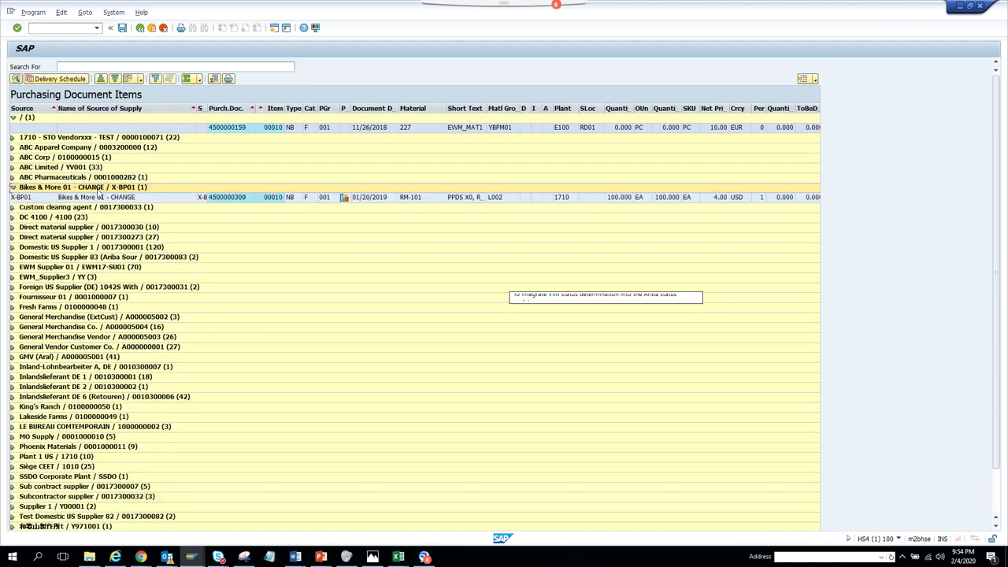
{"action": "left_click", "coordinate": [94, 199]}
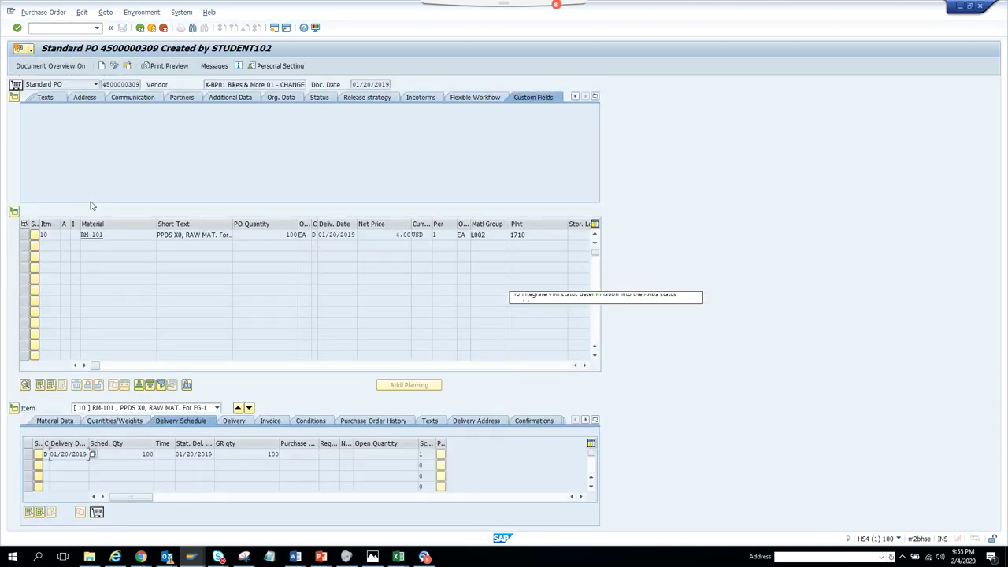
{"action": "left_click", "coordinate": [140, 29]}
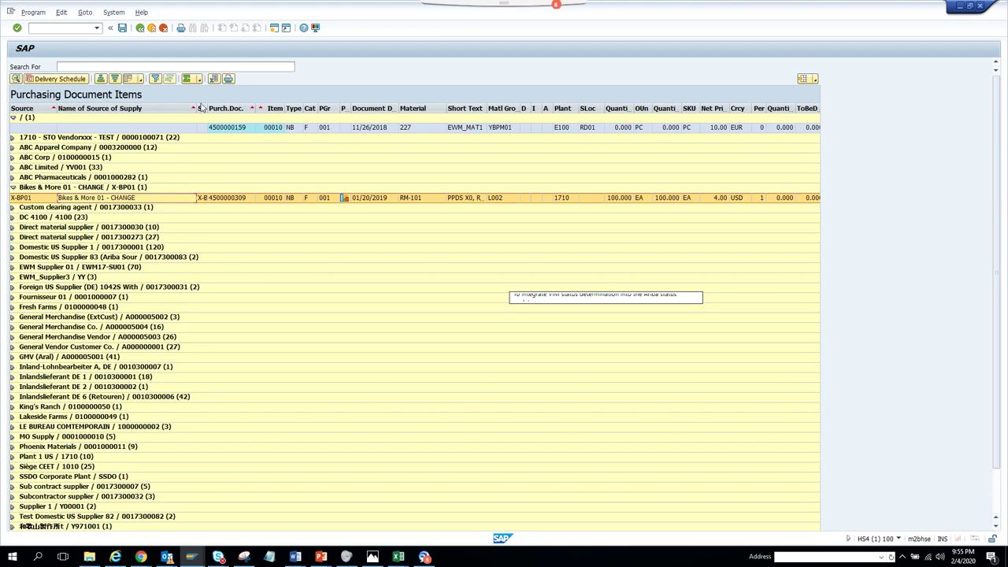
{"action": "left_click", "coordinate": [79, 79]}
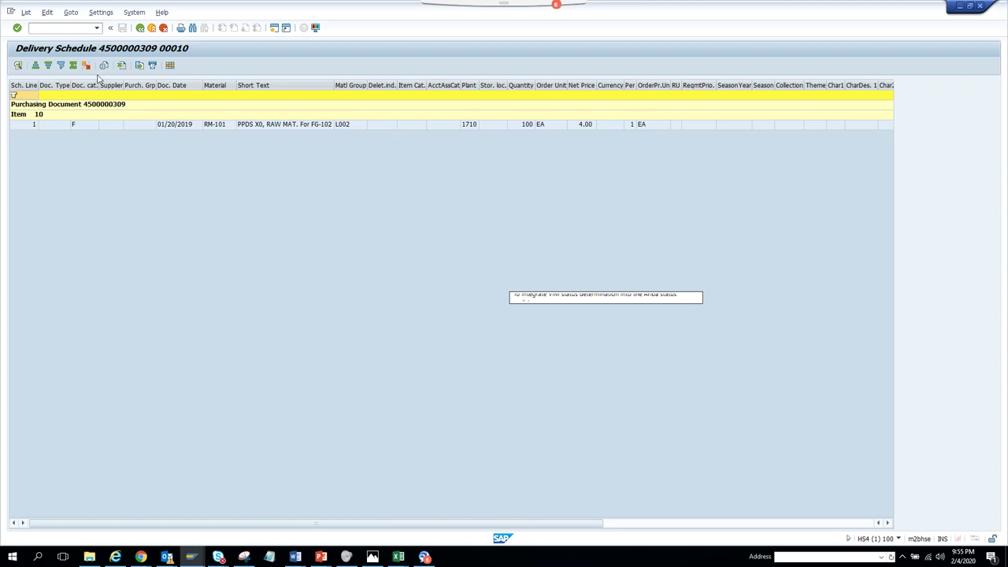
{"action": "left_click", "coordinate": [138, 29]}
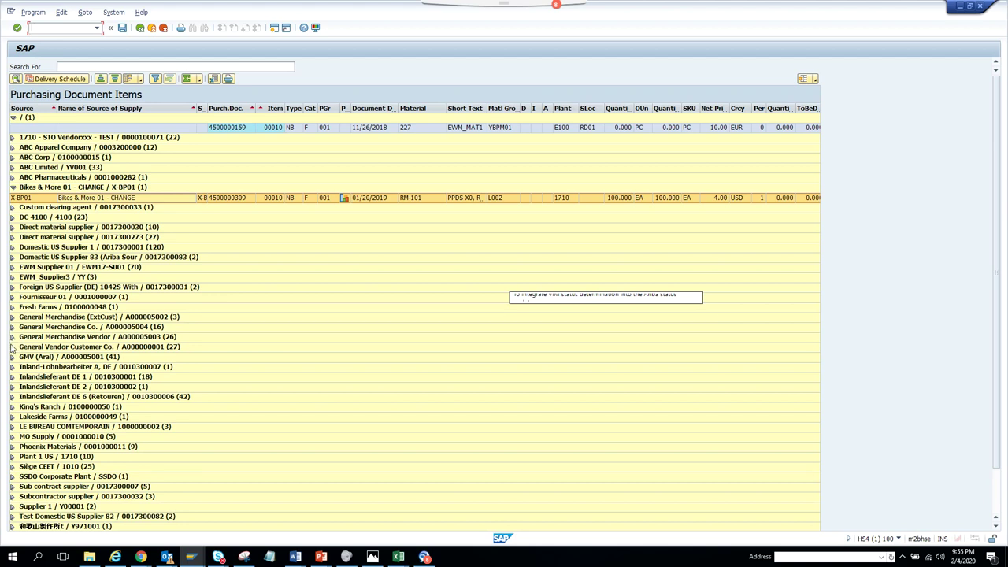
{"action": "left_click", "coordinate": [12, 348]}
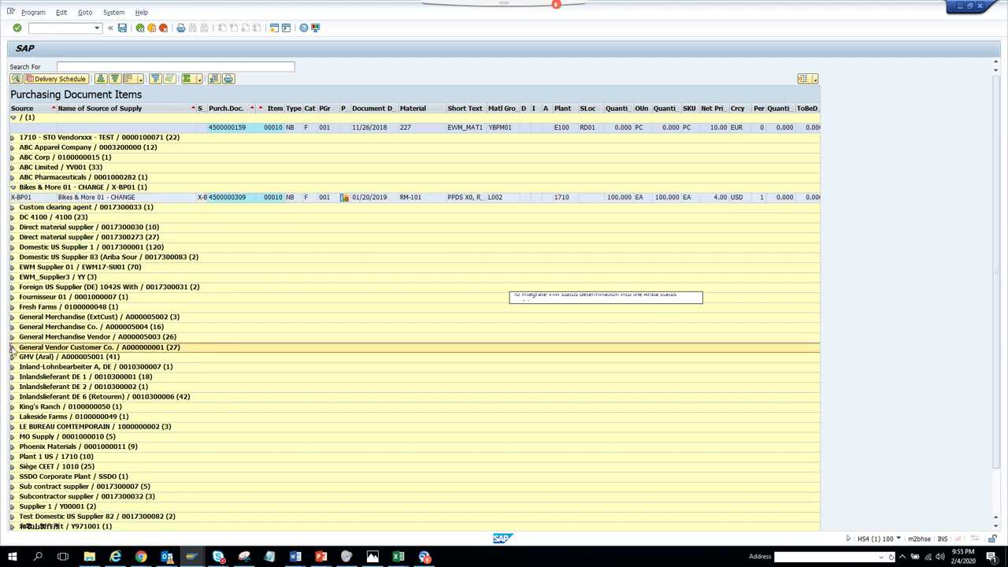
{"action": "left_click", "coordinate": [11, 348]}
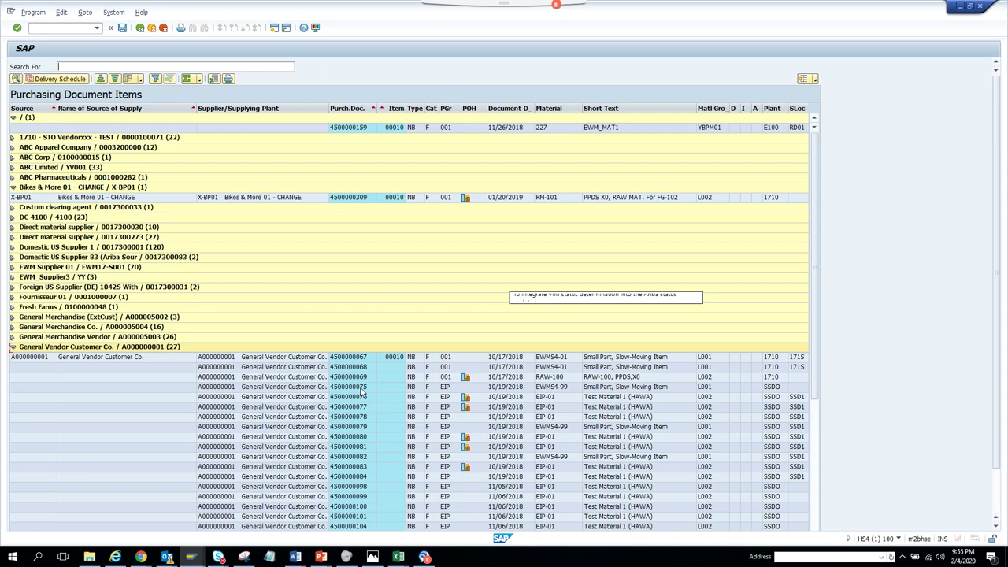
{"action": "left_click", "coordinate": [466, 379]}
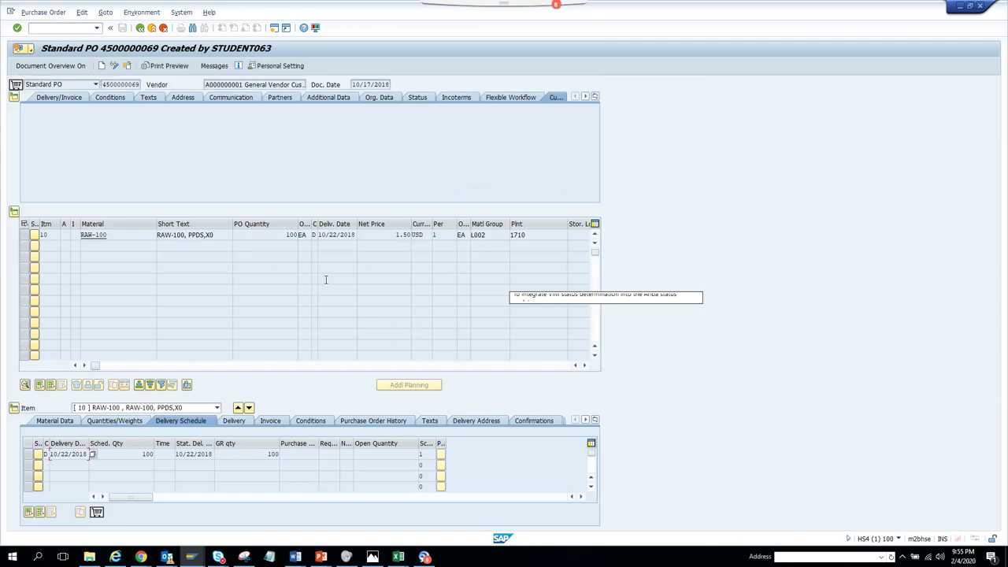
{"action": "left_click", "coordinate": [404, 423]}
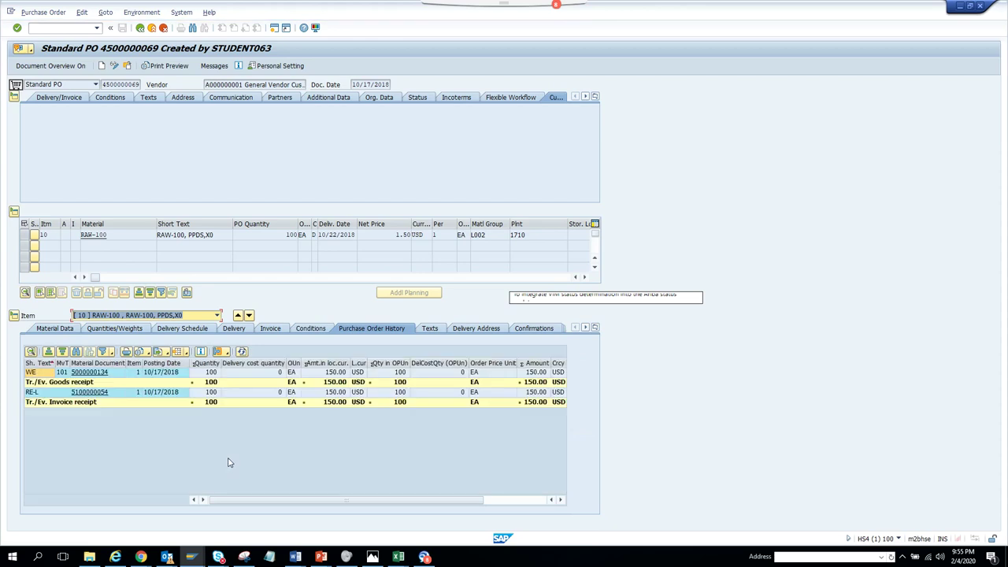
{"action": "left_click", "coordinate": [139, 28]}
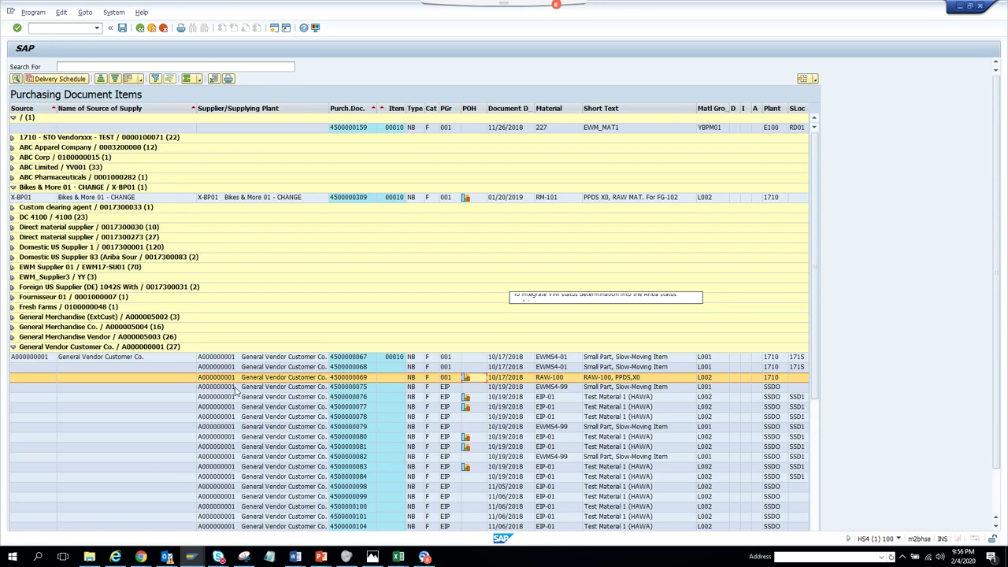
{"action": "left_click", "coordinate": [204, 359]}
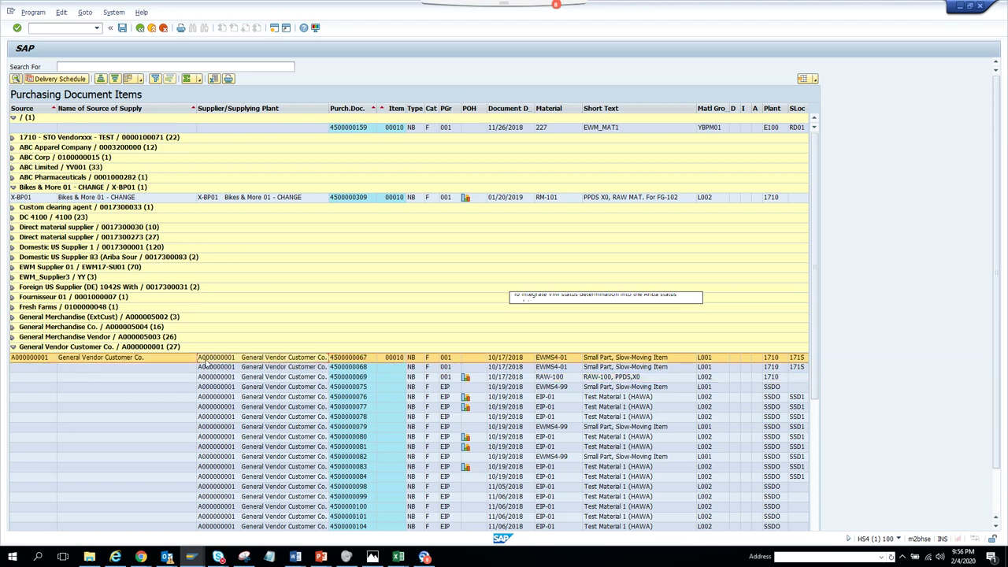
{"action": "key", "text": "Down"}
{"action": "key", "text": "Down"}
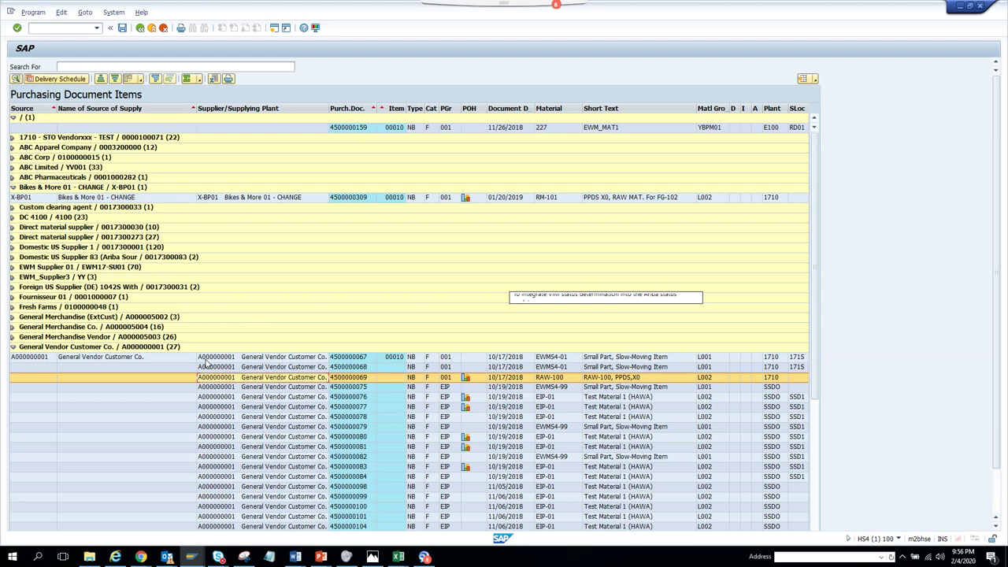
{"action": "double_click", "coordinate": [260, 379]}
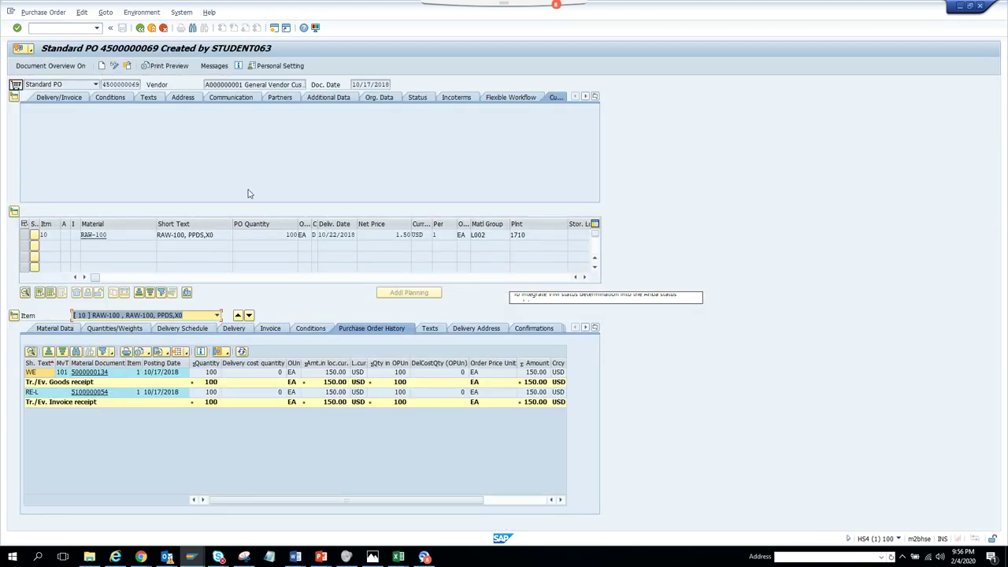
{"action": "left_click", "coordinate": [142, 29]}
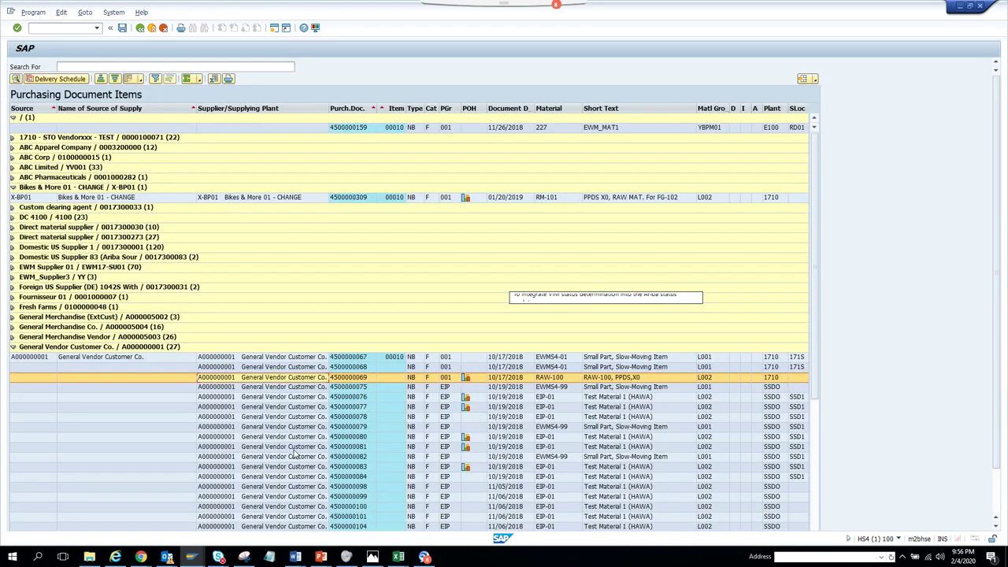
{"action": "left_click", "coordinate": [43, 382]}
{"action": "double_click", "coordinate": [43, 381]}
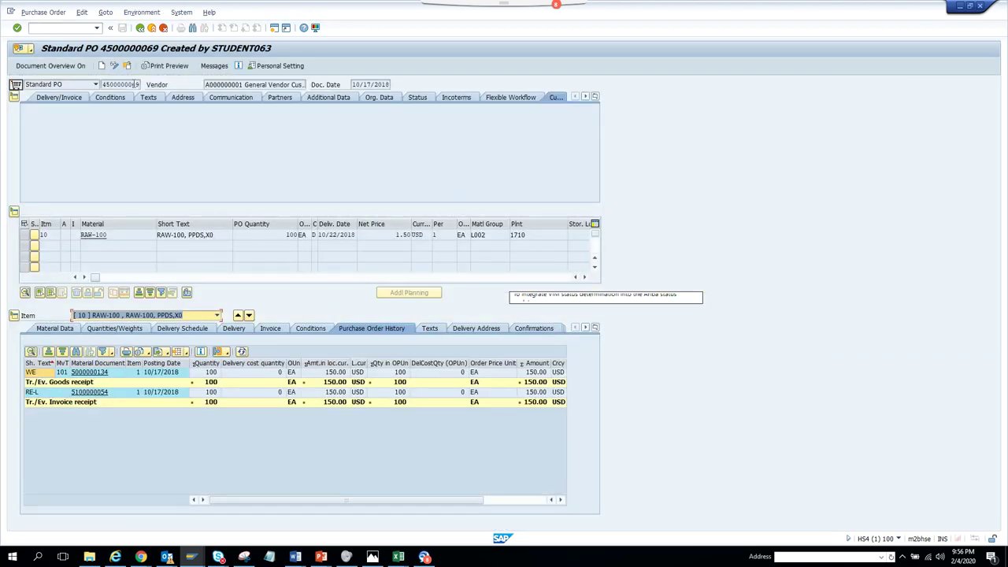
{"action": "left_click", "coordinate": [139, 28]}
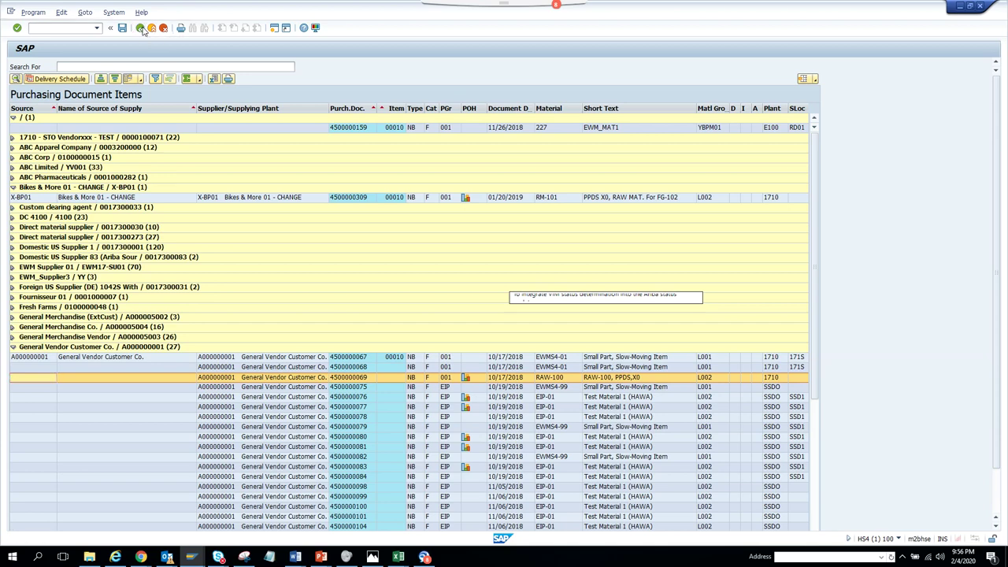
{"action": "left_click", "coordinate": [140, 28]}
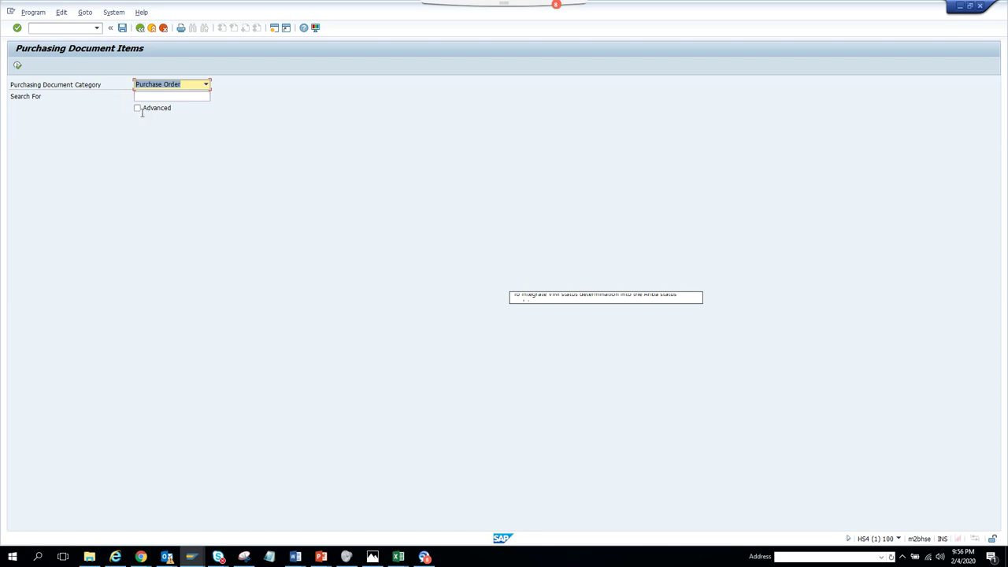
Show advanced criteria and run the report for the Purchase Contract category
{"action": "left_click", "coordinate": [139, 111]}
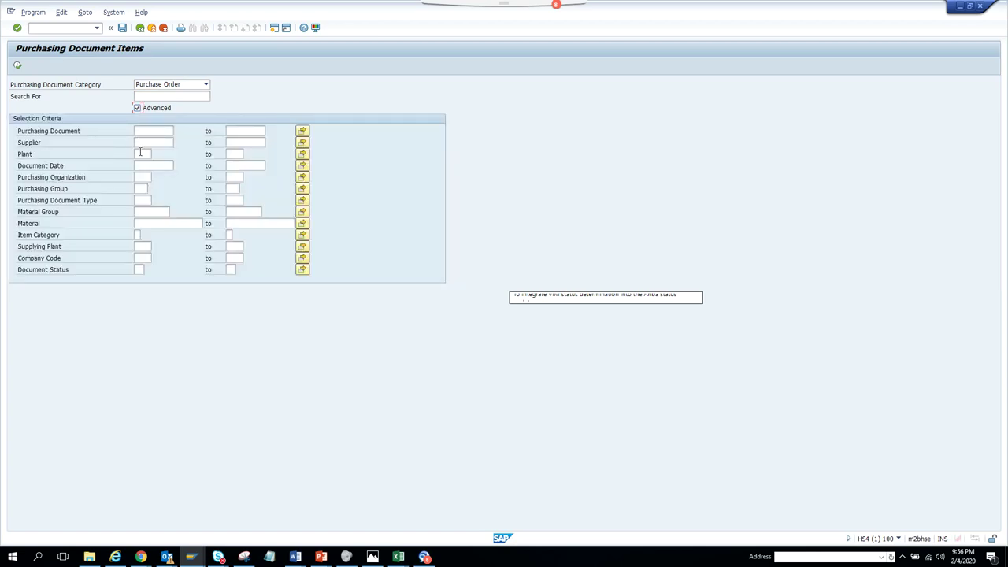
{"action": "left_click", "coordinate": [140, 152]}
{"action": "left_click", "coordinate": [159, 87]}
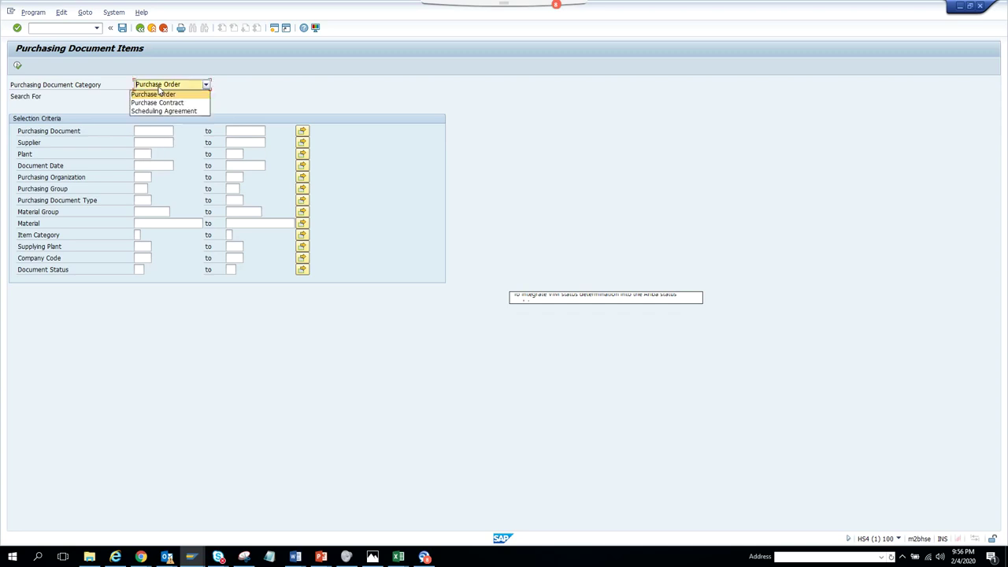
{"action": "left_click", "coordinate": [161, 102]}
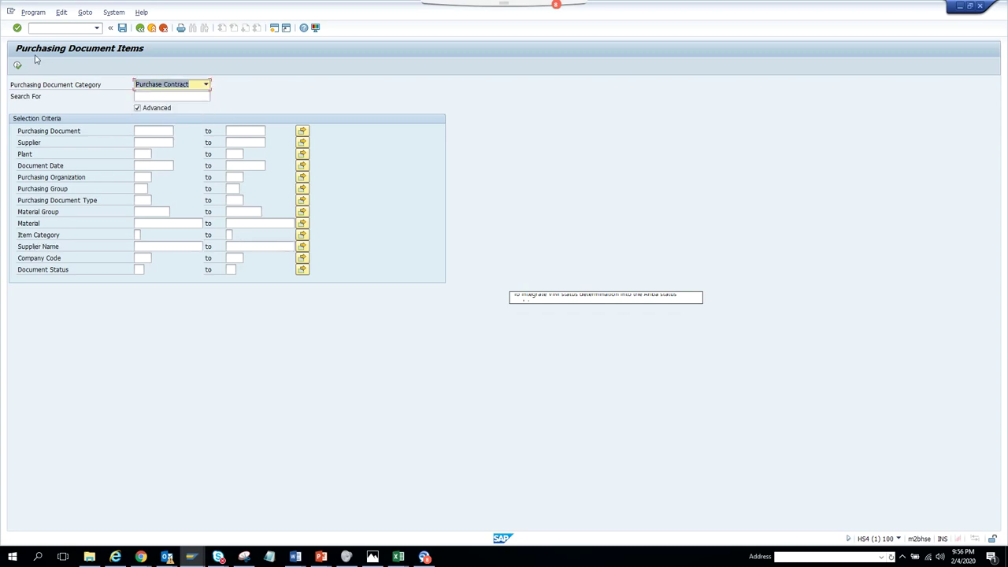
{"action": "left_click", "coordinate": [18, 64]}
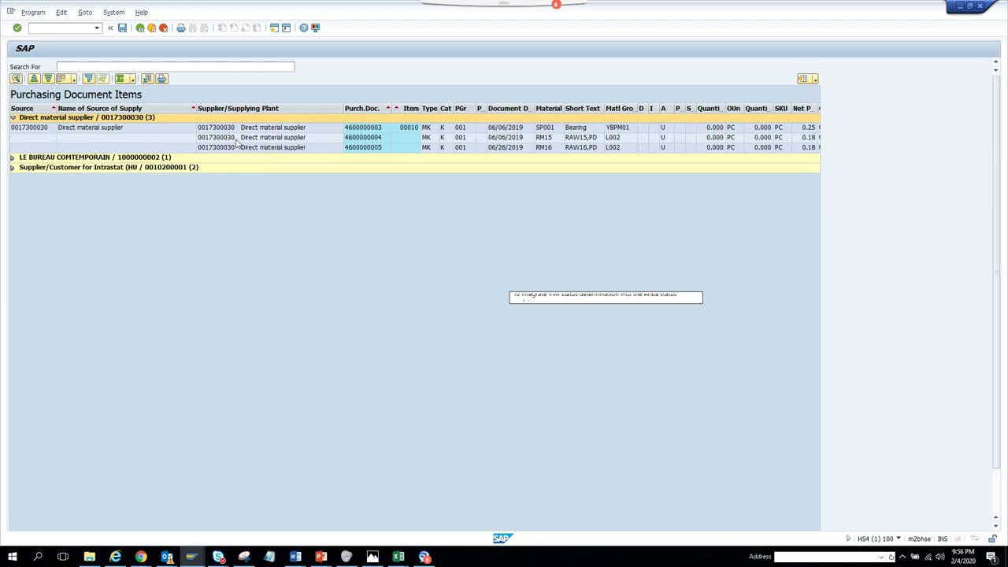
{"action": "double_click", "coordinate": [351, 129]}
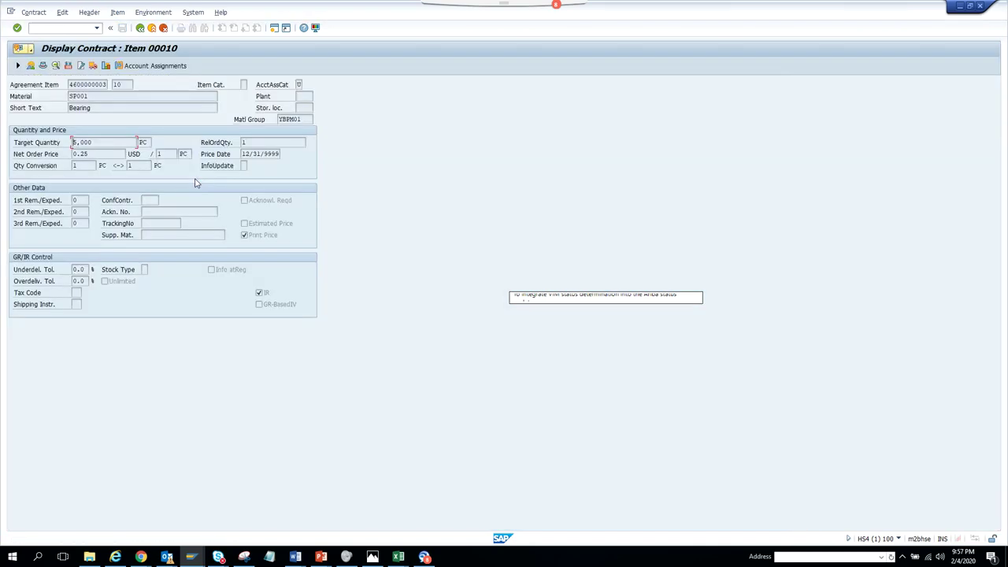
{"action": "left_click", "coordinate": [139, 28]}
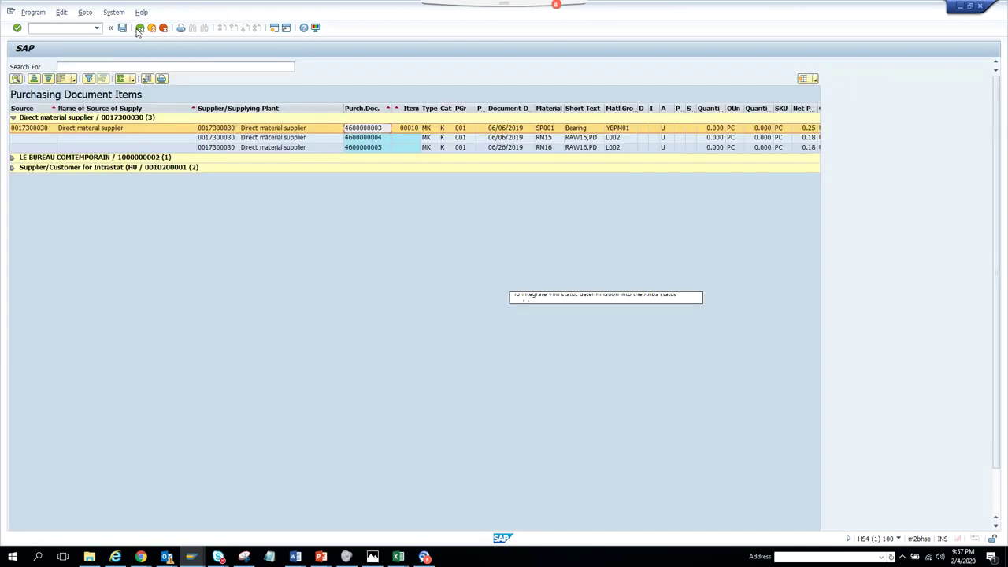
{"action": "left_click", "coordinate": [139, 28]}
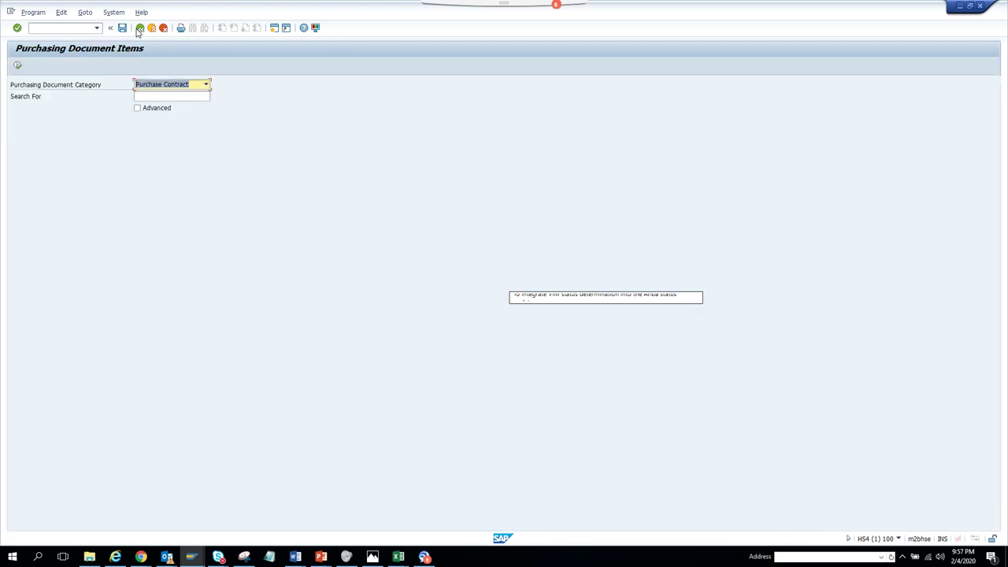
Run the report for the Scheduling Agreement document category
{"action": "left_click", "coordinate": [205, 84]}
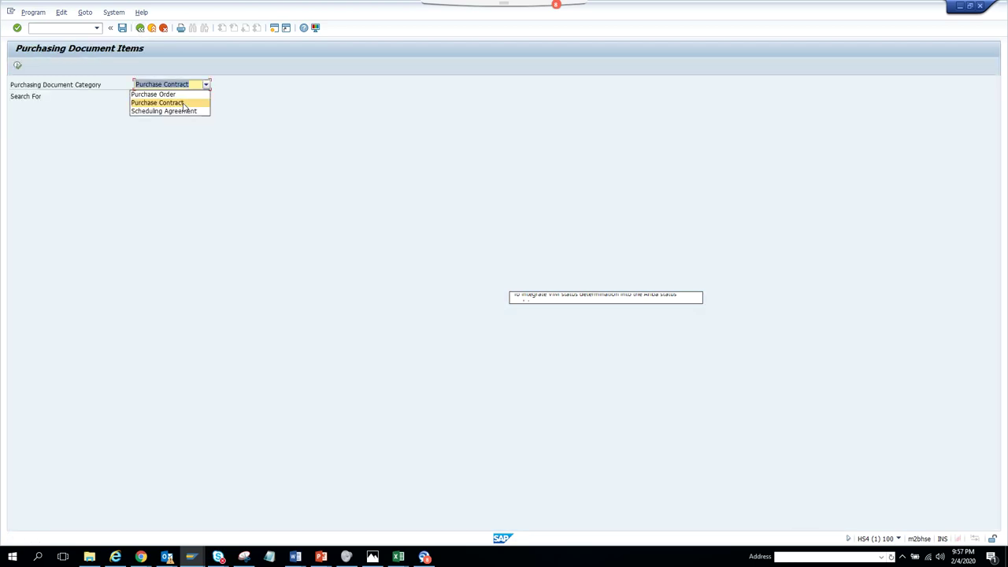
{"action": "left_click", "coordinate": [182, 115]}
{"action": "left_click", "coordinate": [18, 66]}
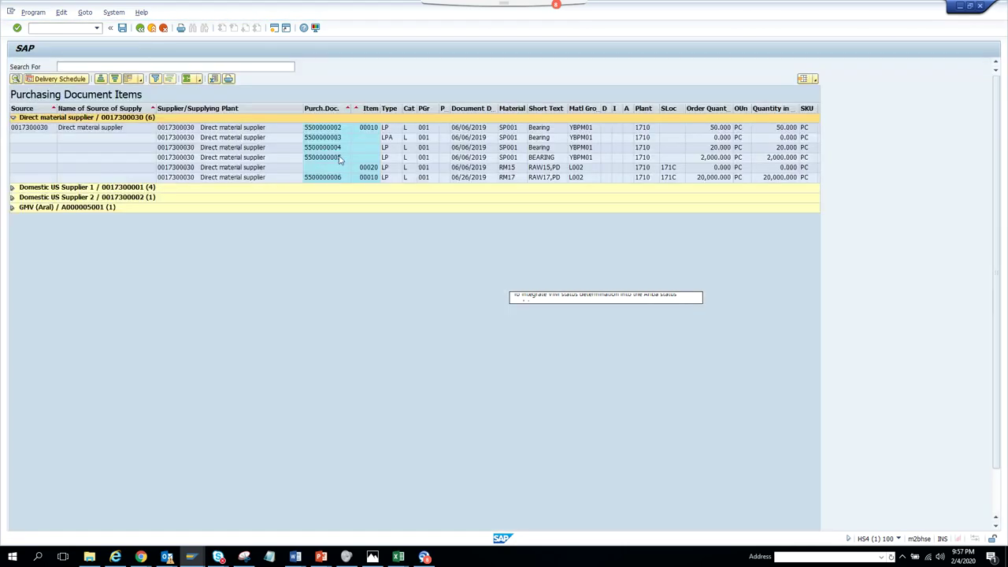
{"action": "double_click", "coordinate": [339, 160]}
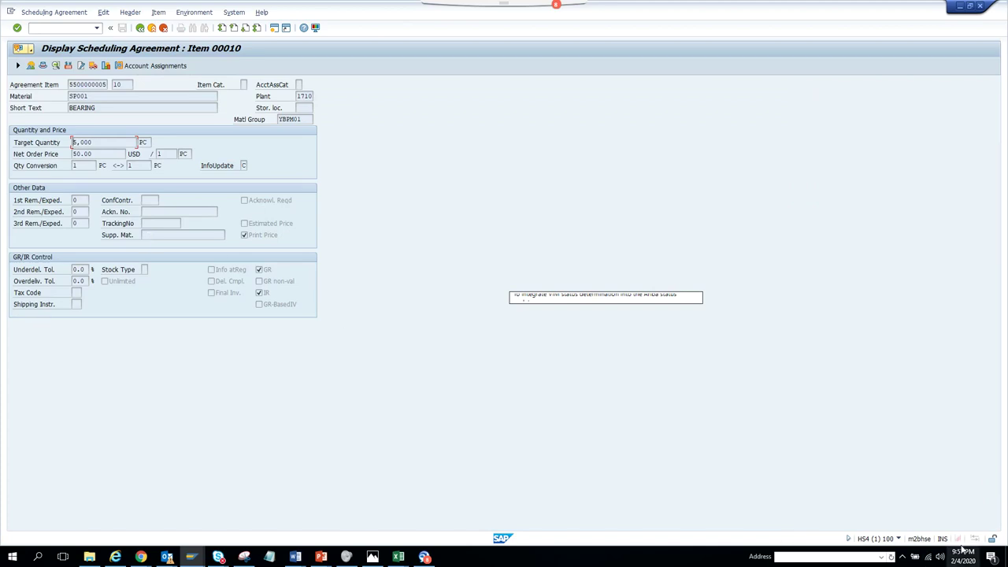
{"action": "left_click", "coordinate": [899, 540]}
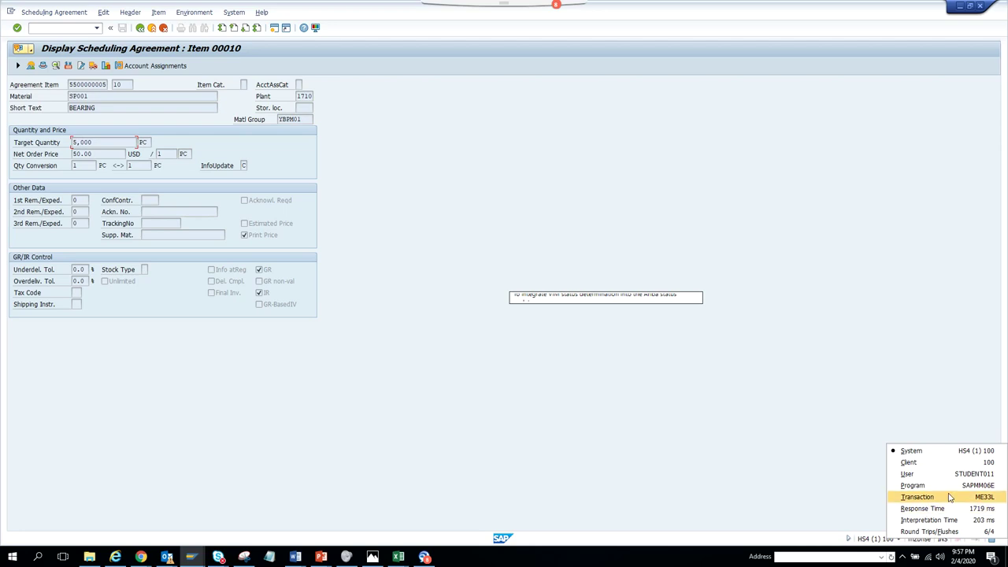
{"action": "left_click", "coordinate": [140, 29]}
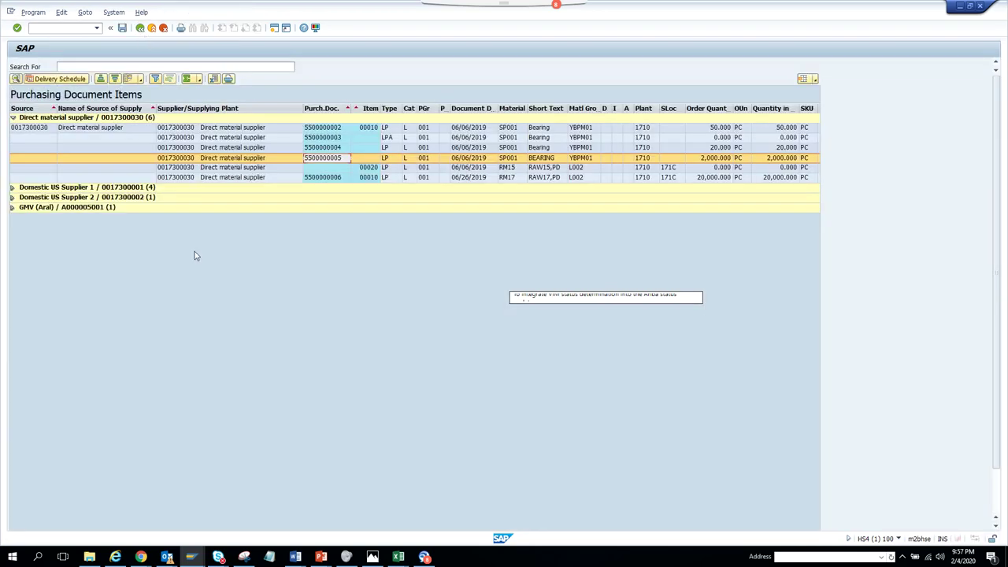
{"action": "left_click", "coordinate": [140, 28]}
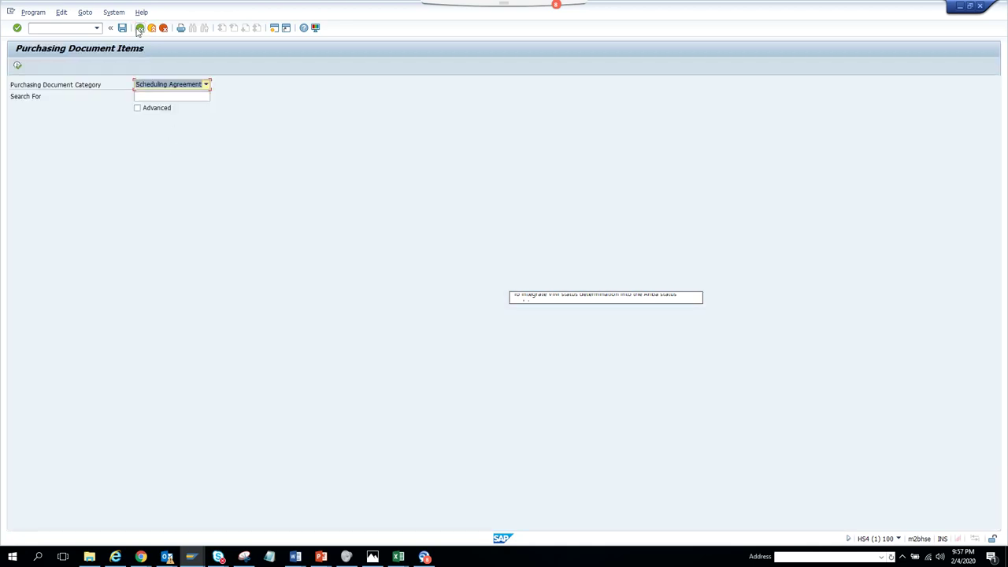
{"action": "left_click", "coordinate": [141, 28]}
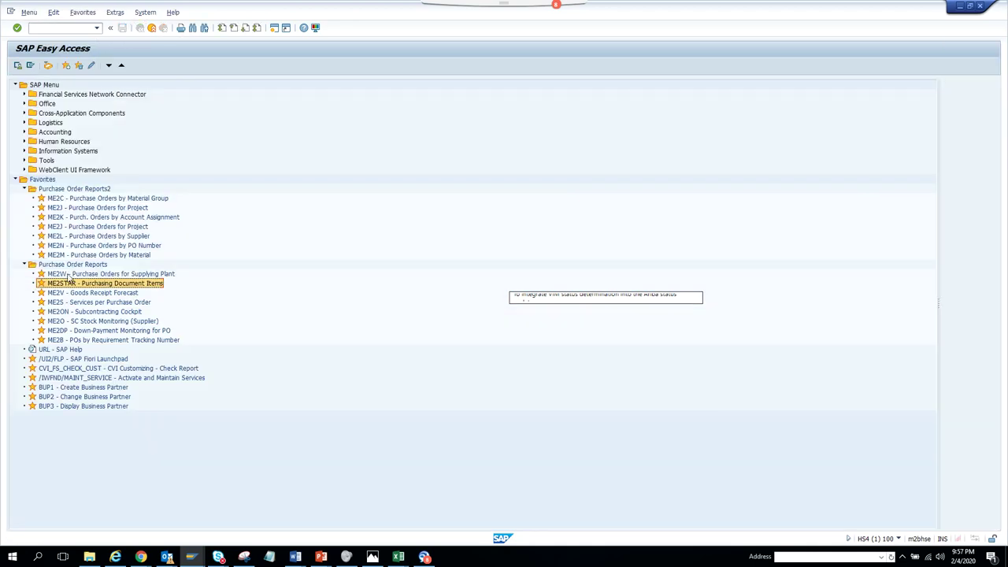